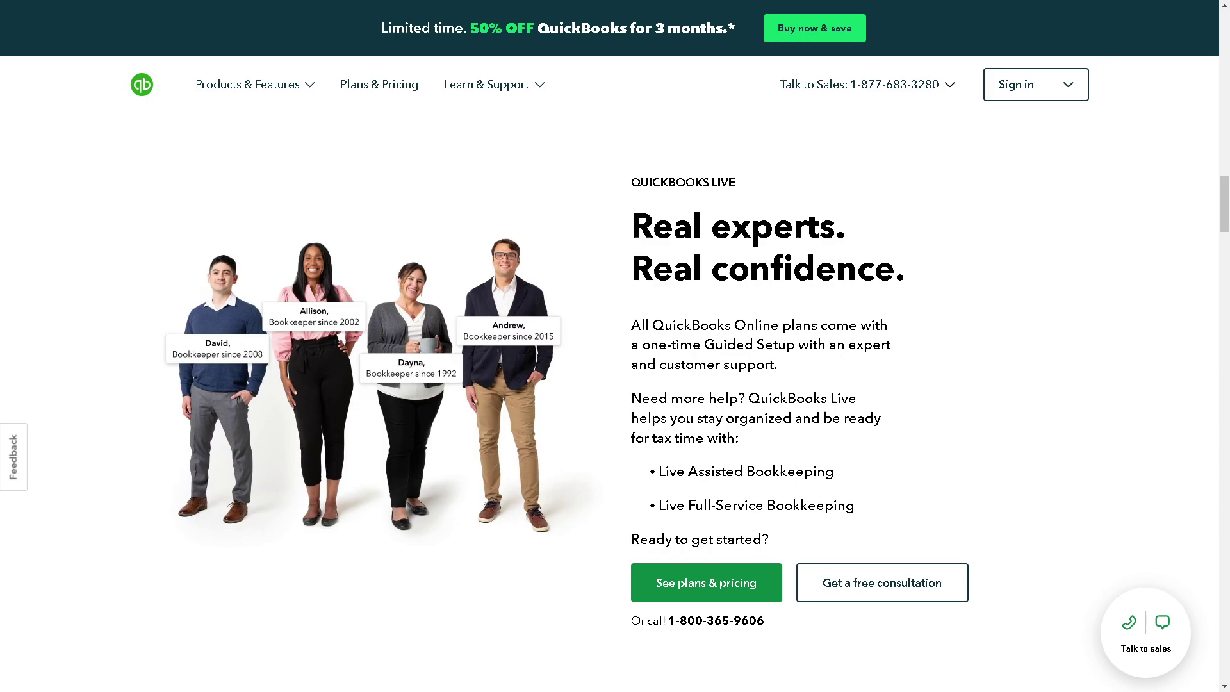
Return to the top of the homepage and view, then dismiss, the Sign in product list
key("Home")
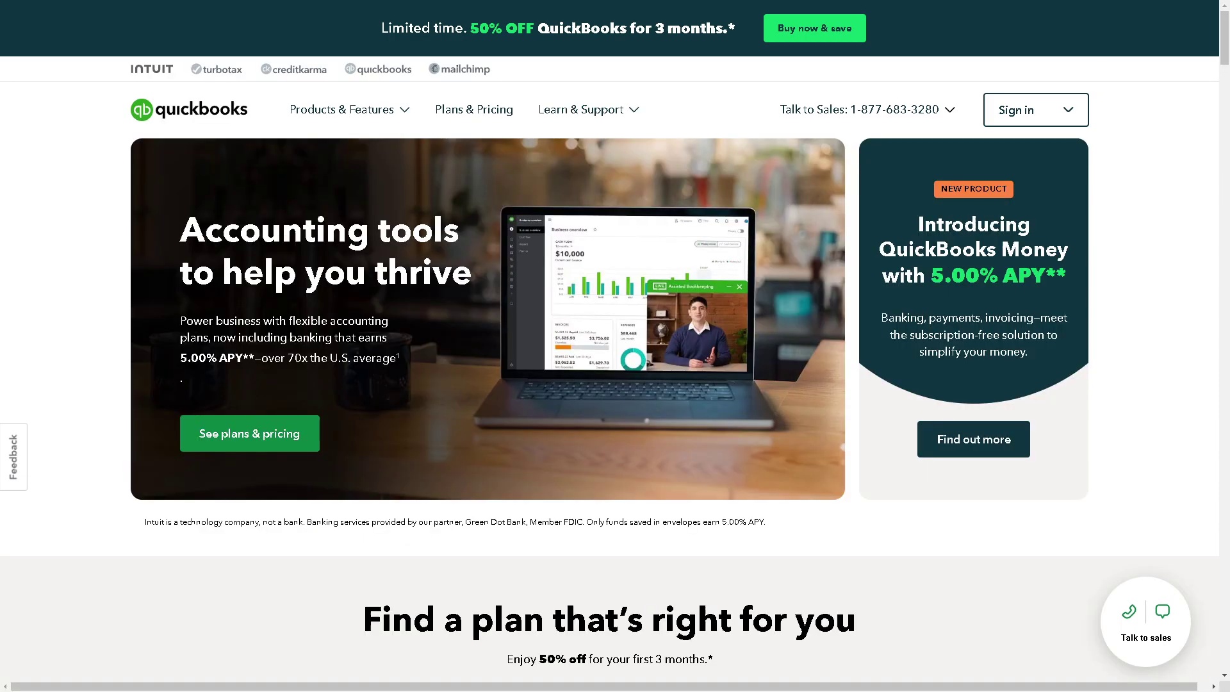
left_click(1004, 120)
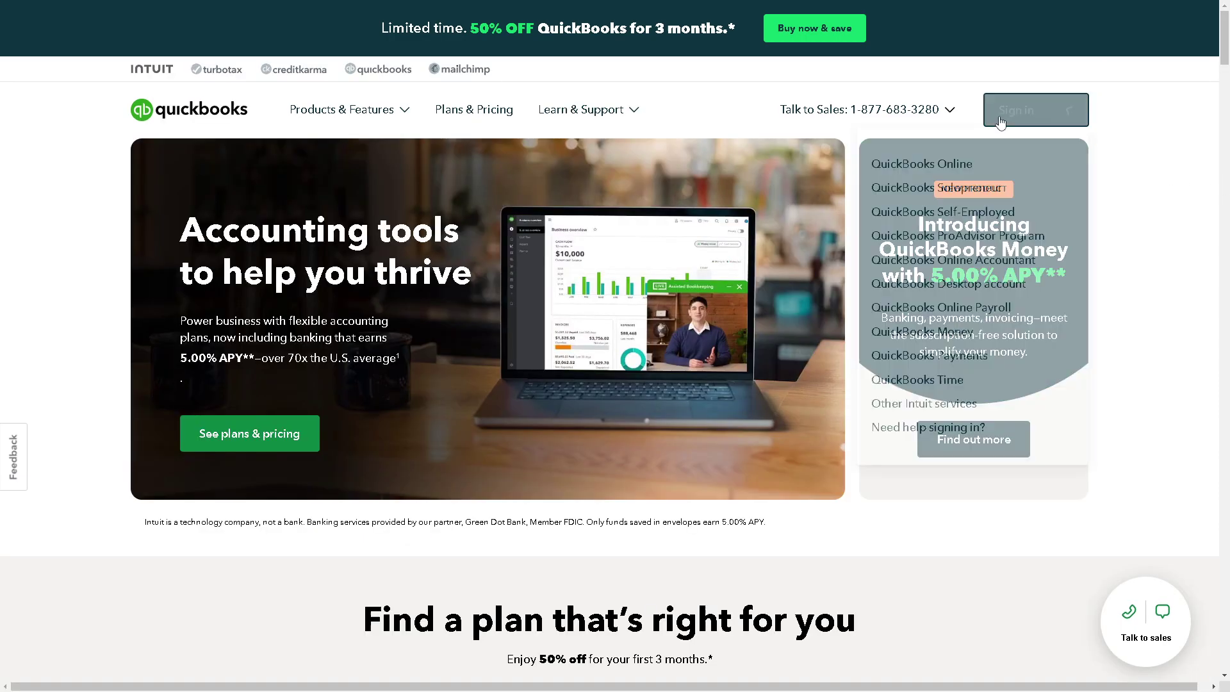
left_click(1004, 122)
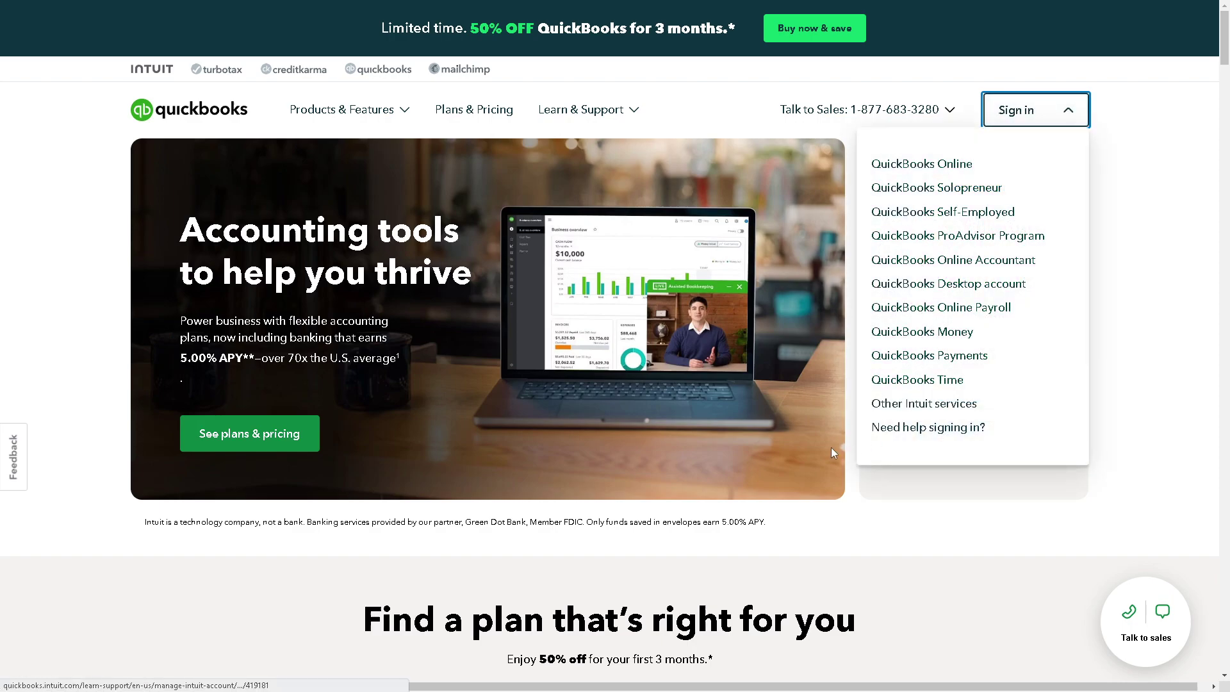
left_click(277, 599)
Choose the Simple Start plan and add Payroll Core, totaling $37.50/mo
scroll(279, 596, "down", 2)
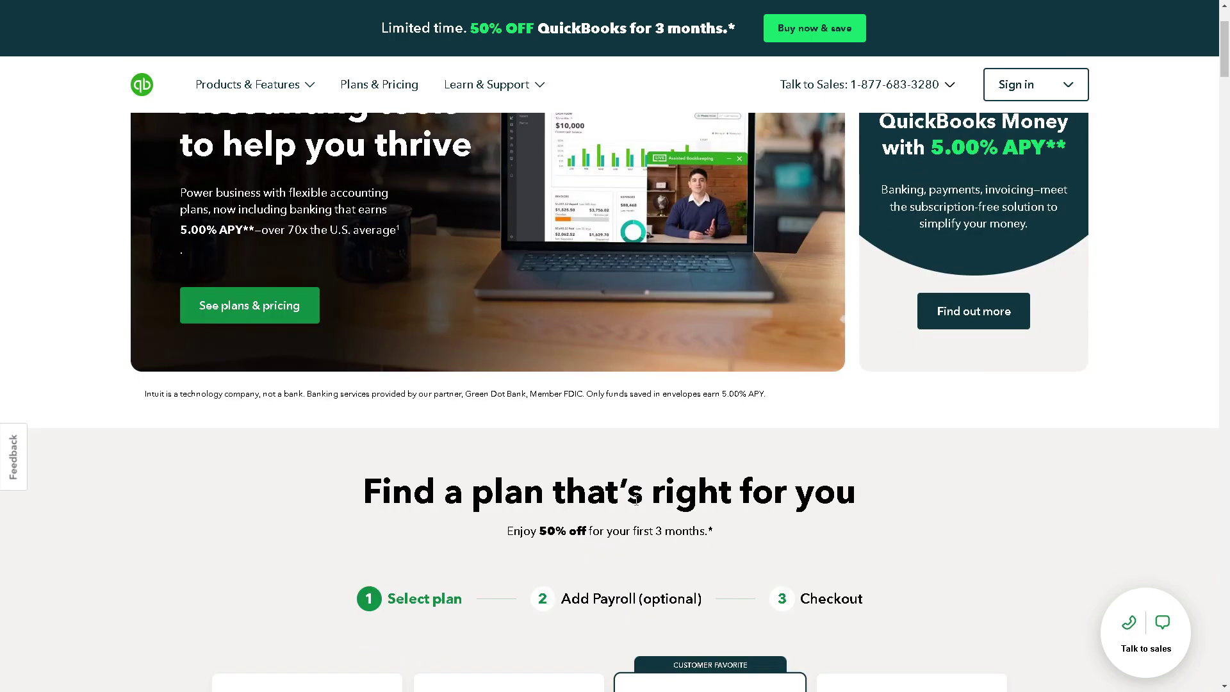
scroll(281, 577, "down", 6)
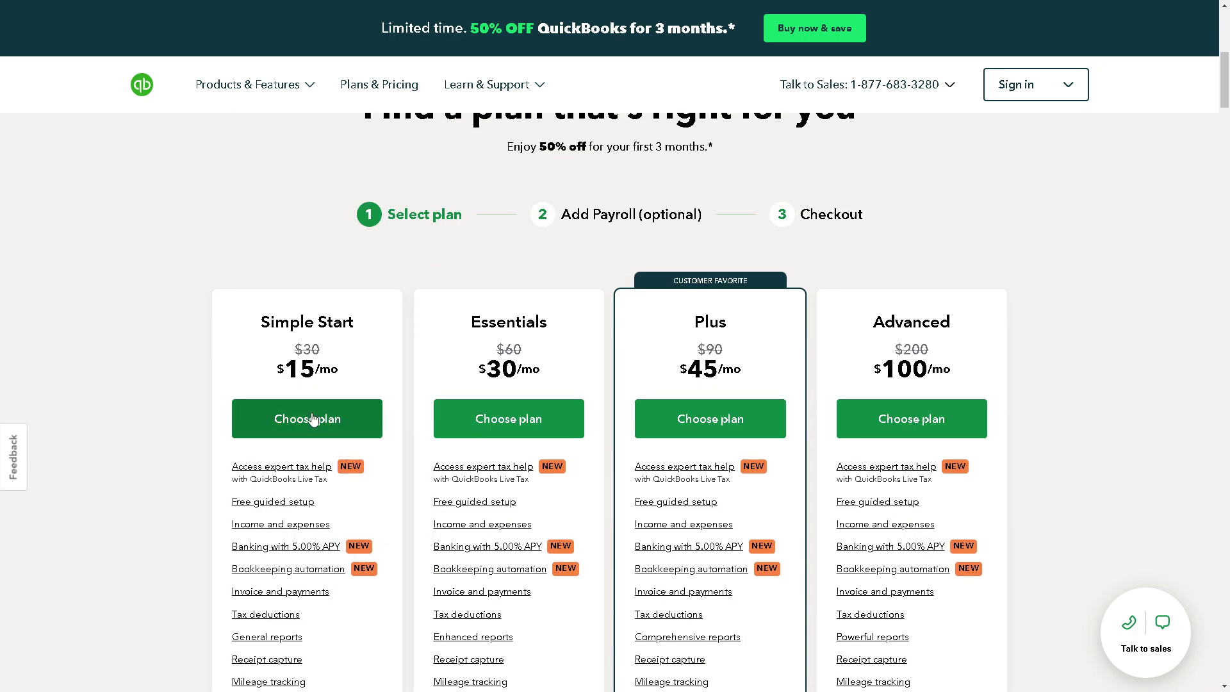
left_click(314, 418)
left_click(367, 453)
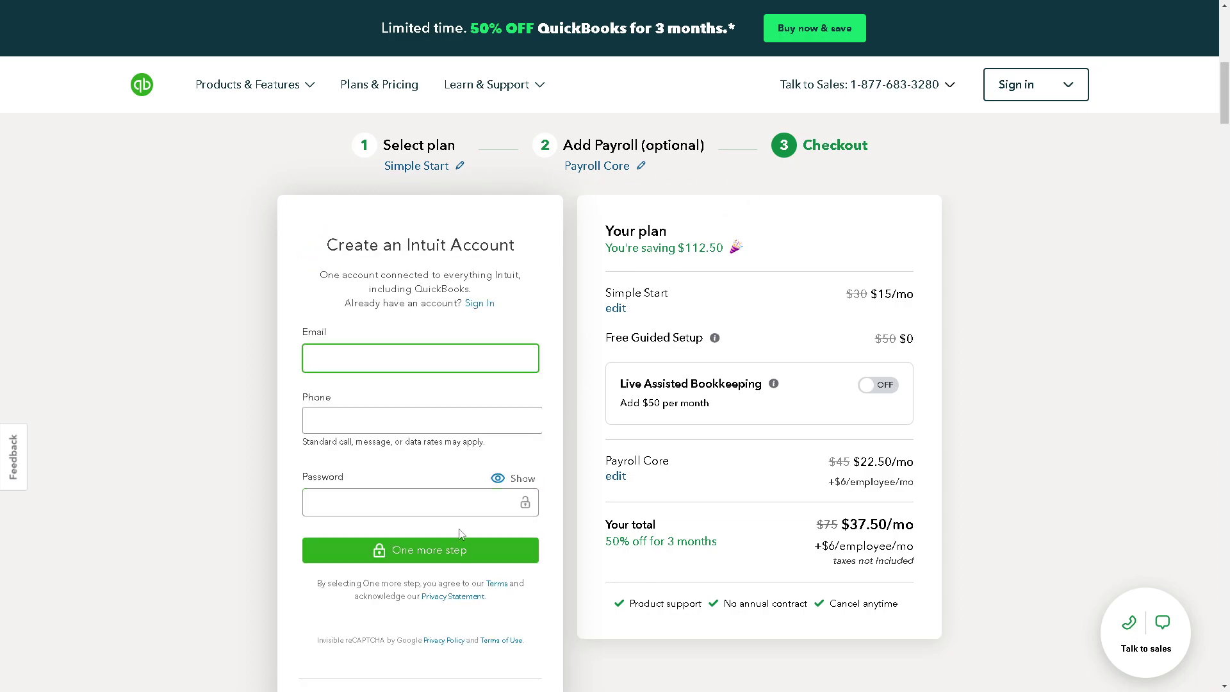
Scroll down through the Find apps categories on the Apps page
scroll(436, 522, "down", 1)
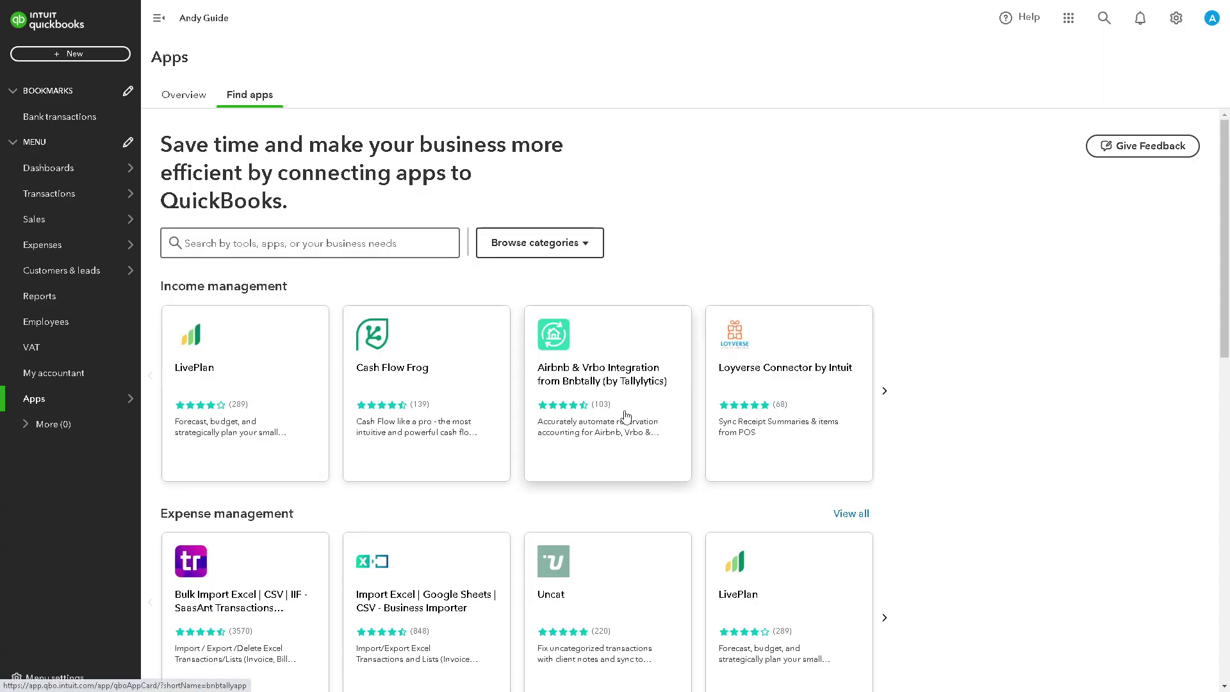
scroll(533, 435, "down", 2)
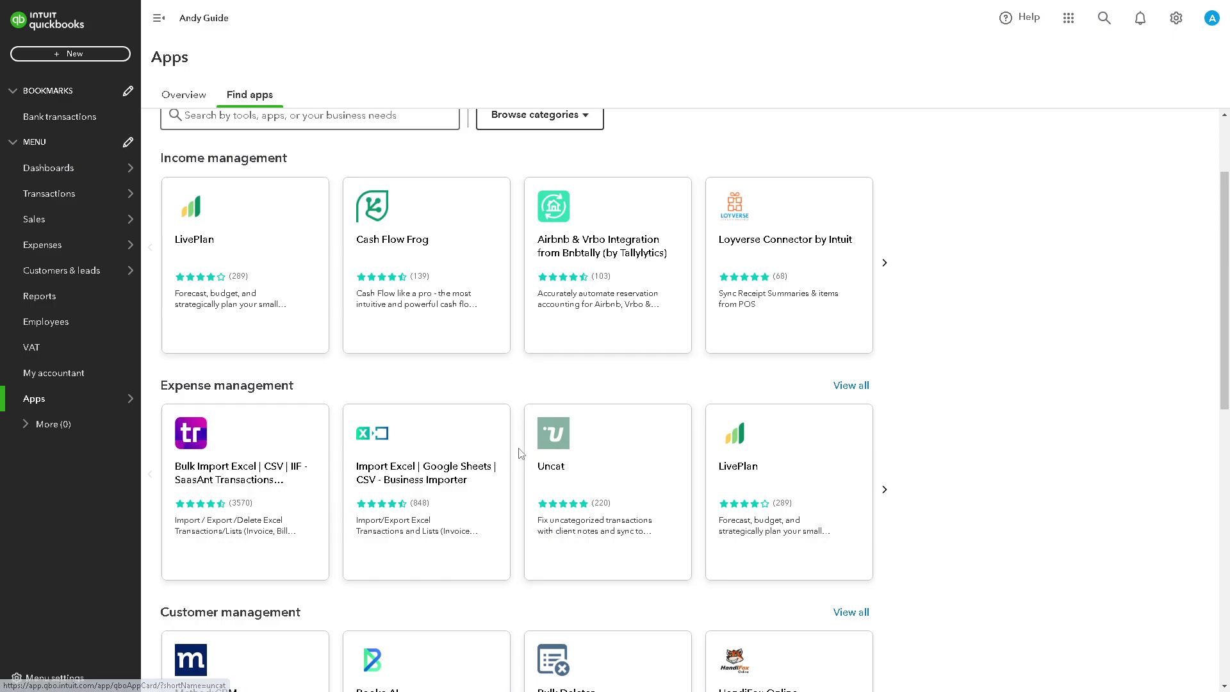
scroll(506, 451, "down", 1)
scroll(538, 452, "down", 1)
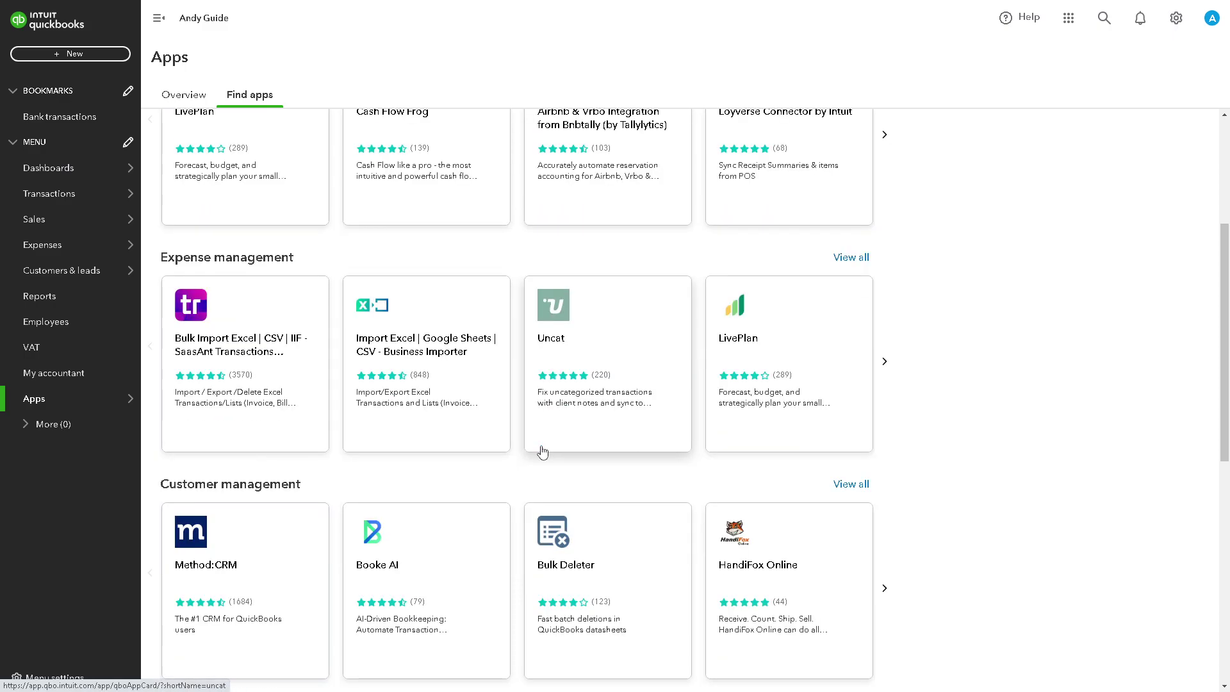
scroll(513, 474, "down", 1)
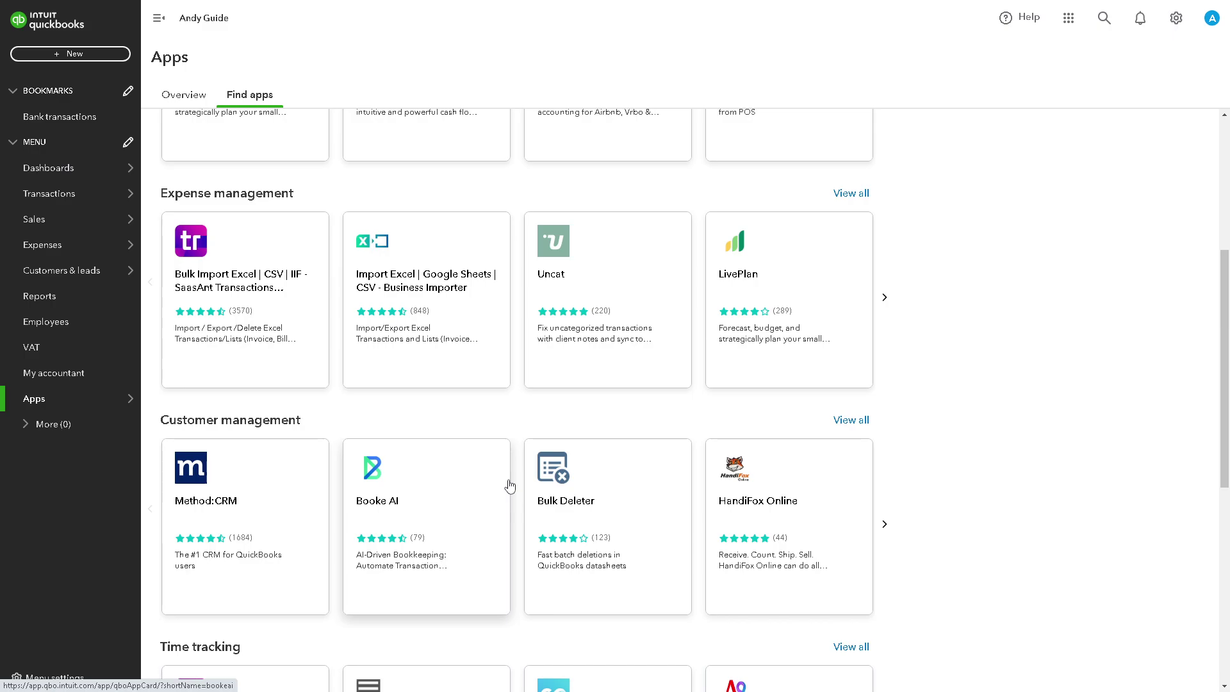
scroll(510, 487, "down", 1)
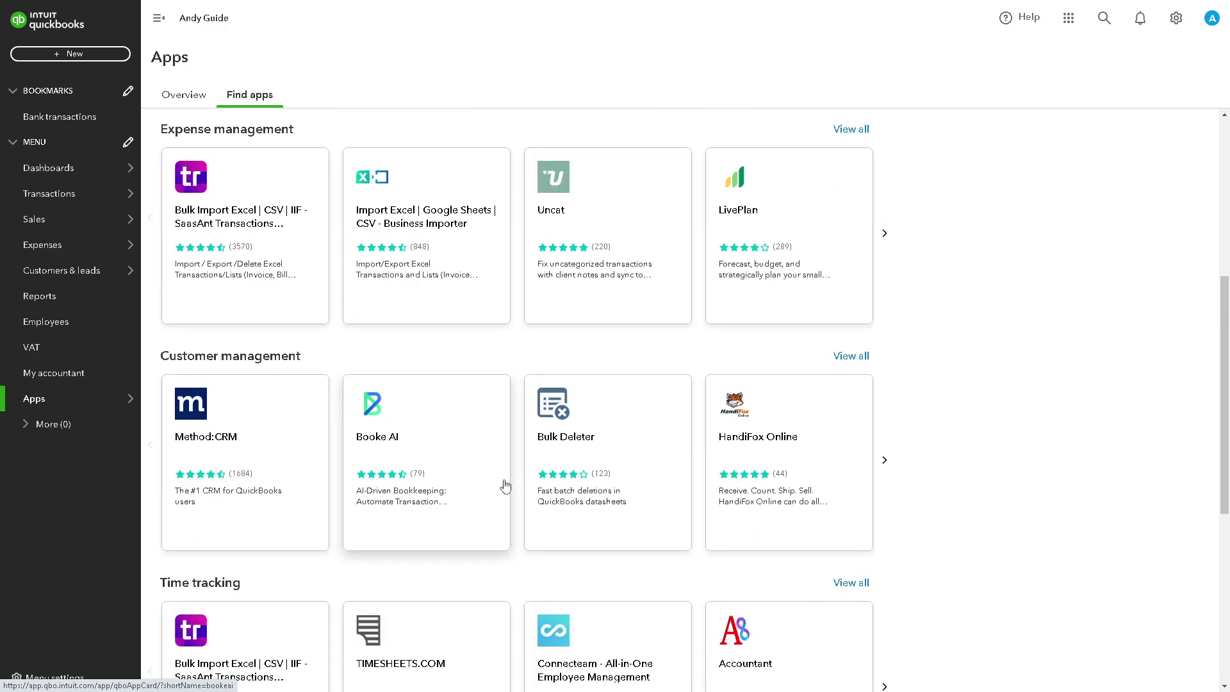
scroll(462, 483, "down", 1)
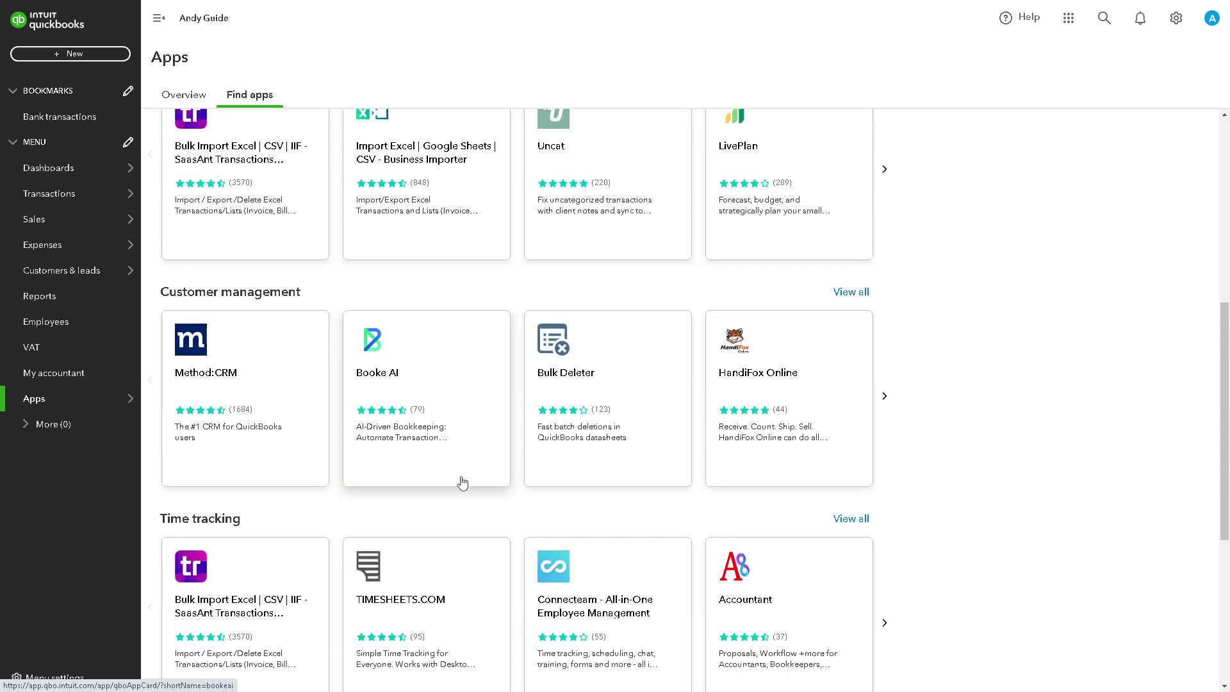
scroll(462, 483, "down", 1)
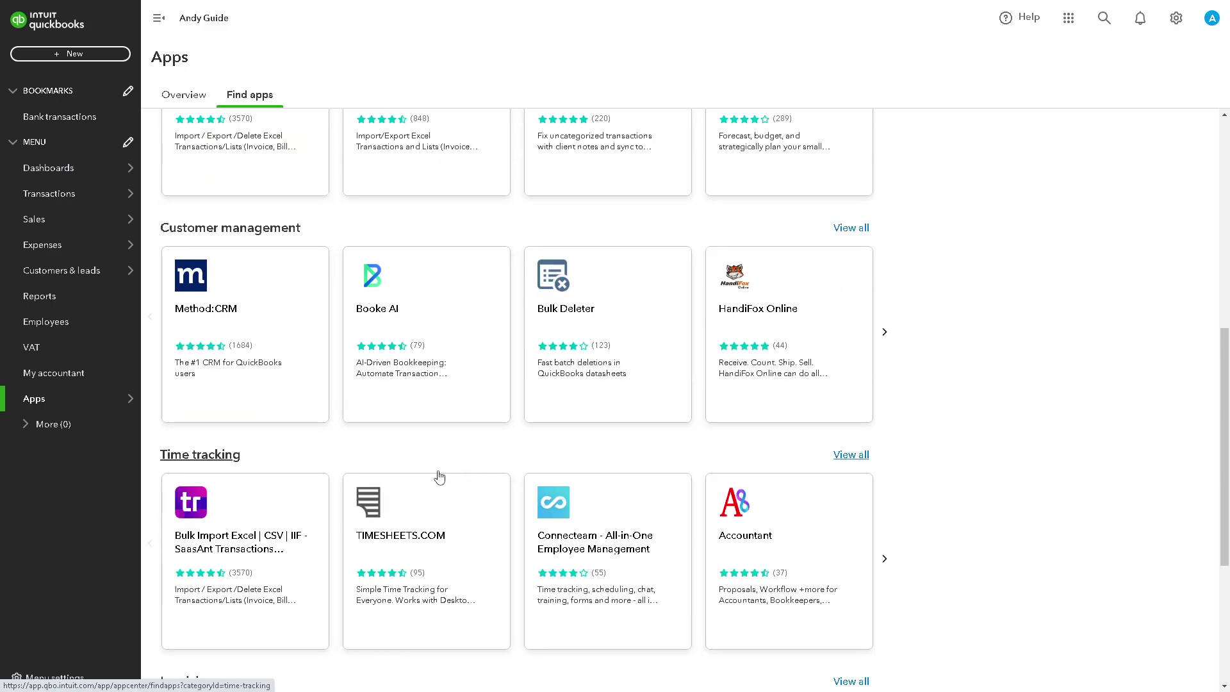
scroll(440, 474, "down", 2)
scroll(440, 475, "down", 1)
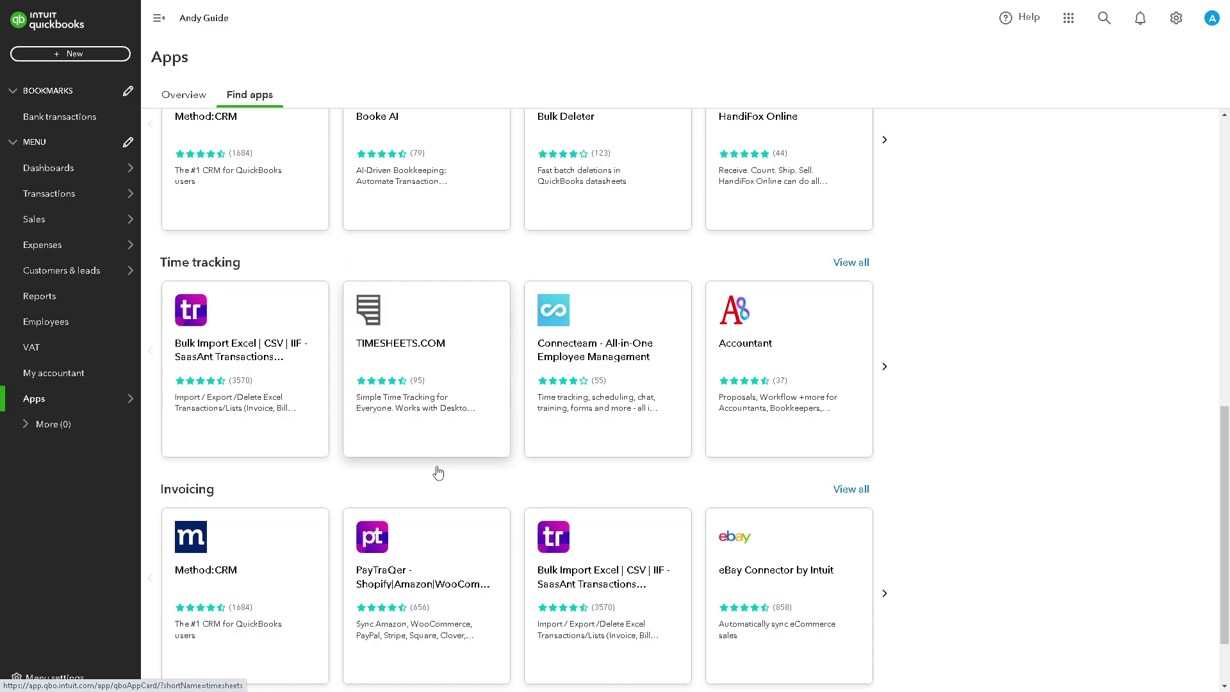
scroll(438, 470, "down", 1)
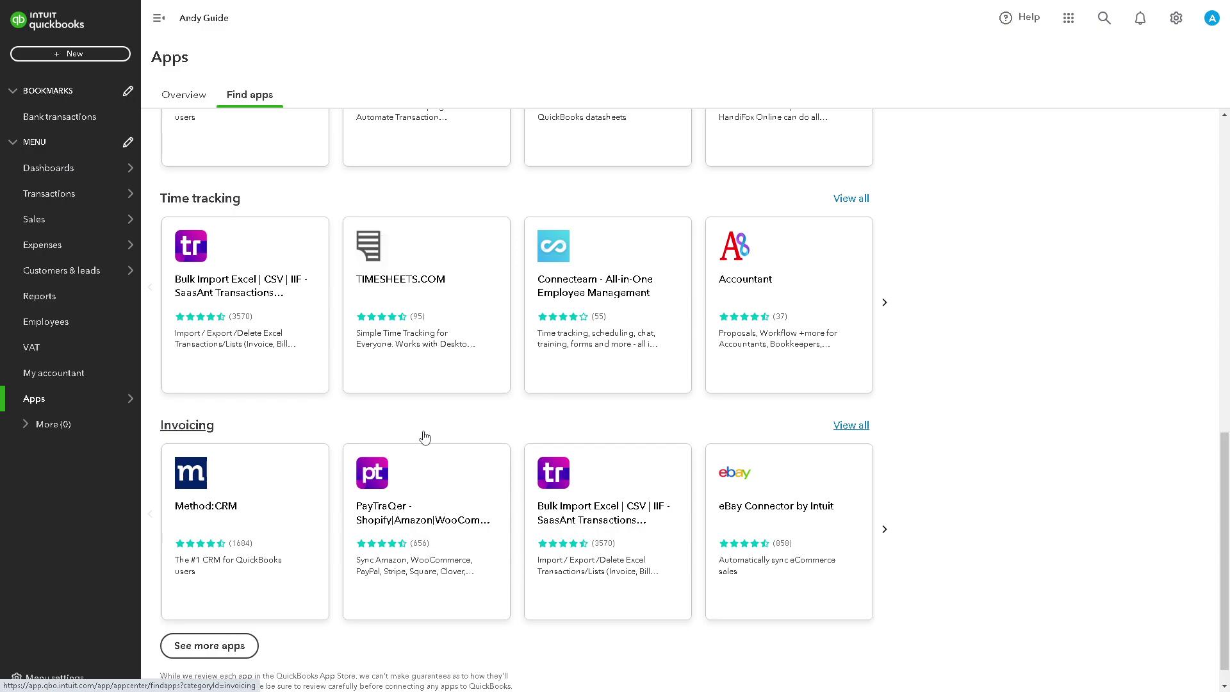
scroll(425, 438, "down", 1)
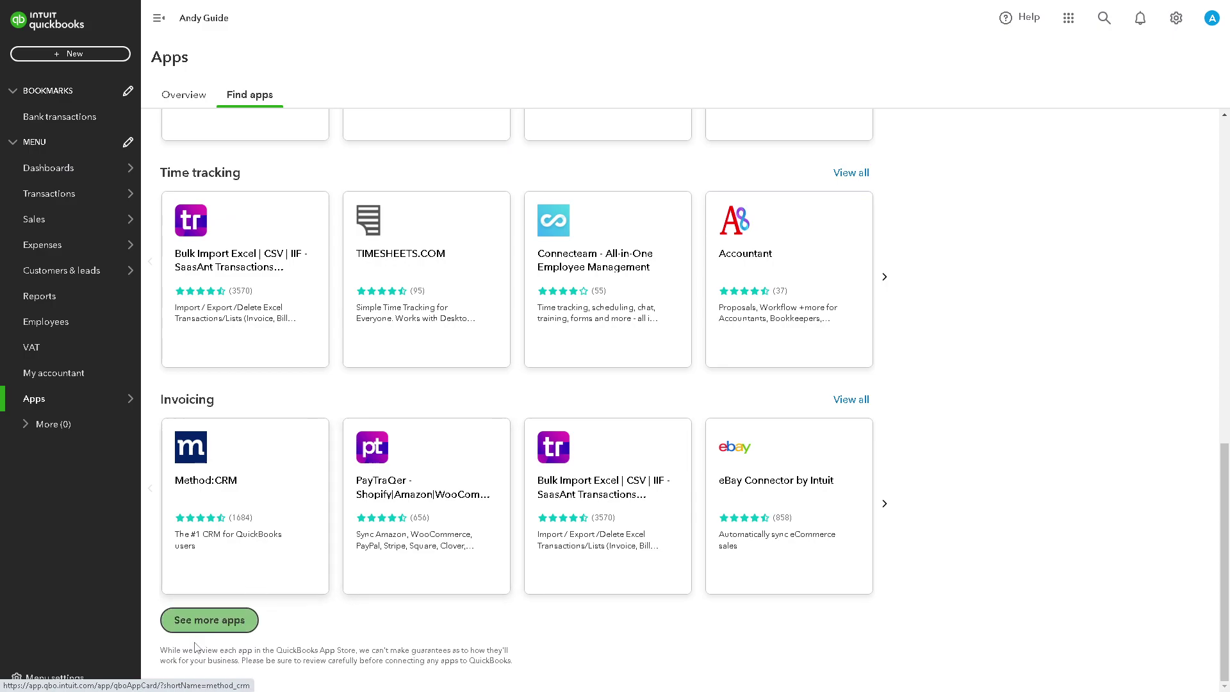
Load more app categories with See more apps so Inventory Management apps appear
left_click(211, 623)
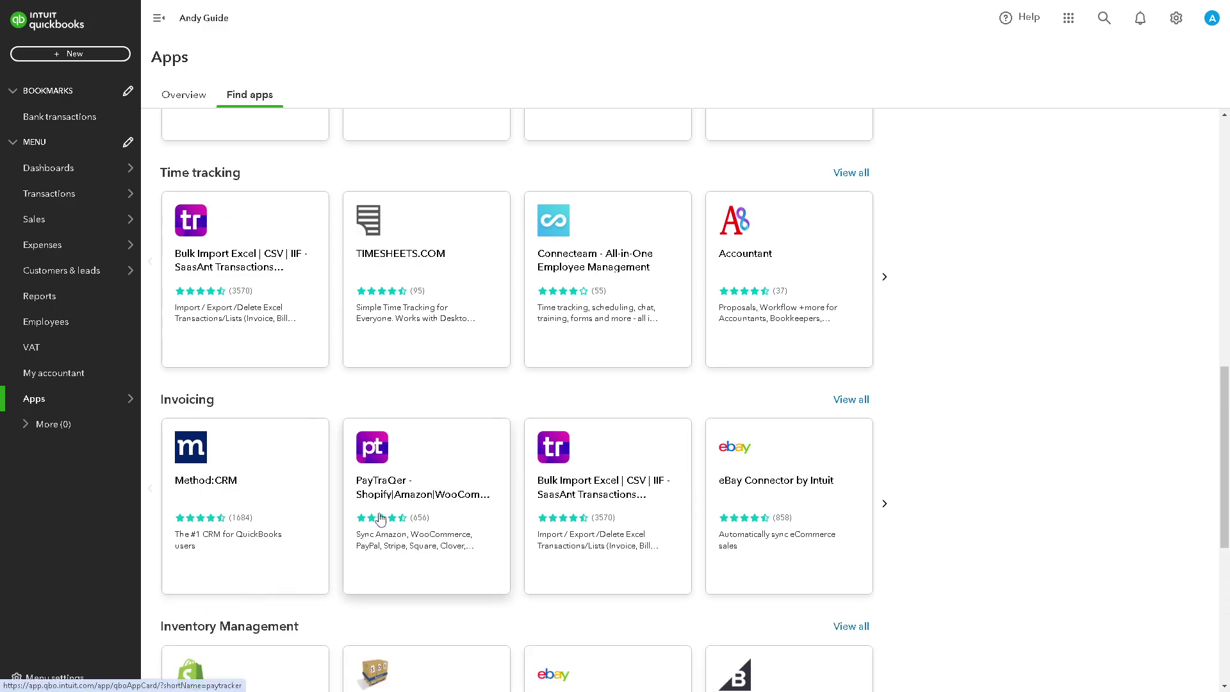
scroll(381, 519, "down", 2)
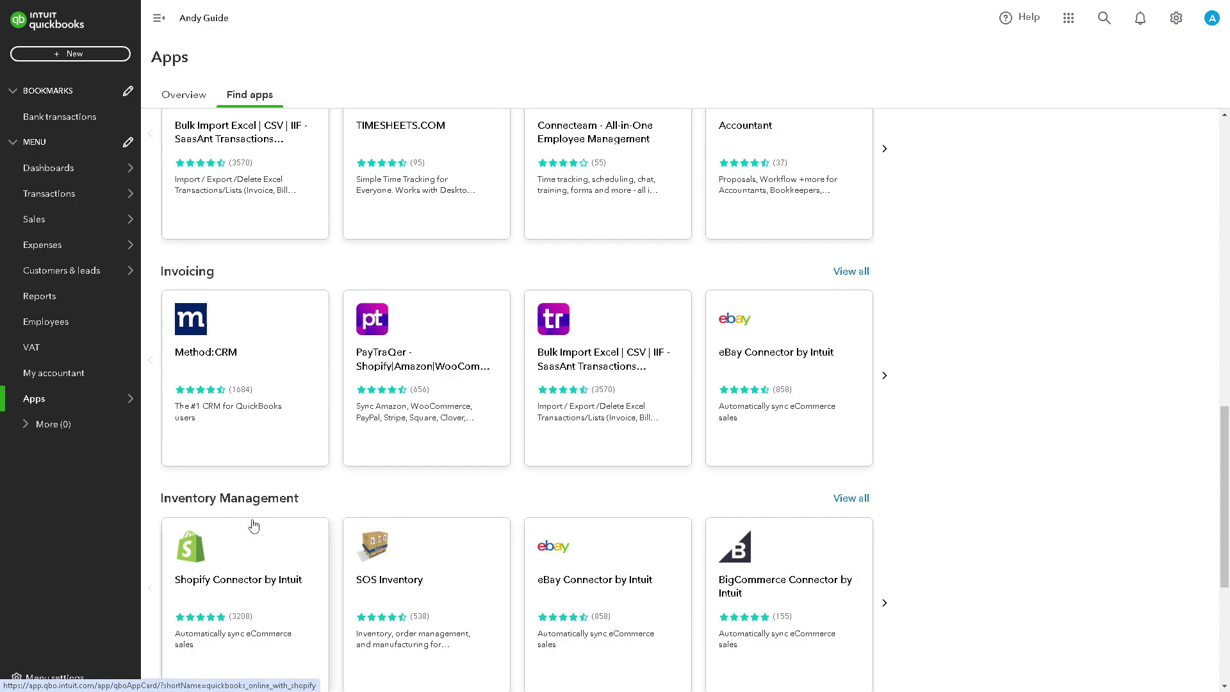
scroll(163, 417, "up", 2)
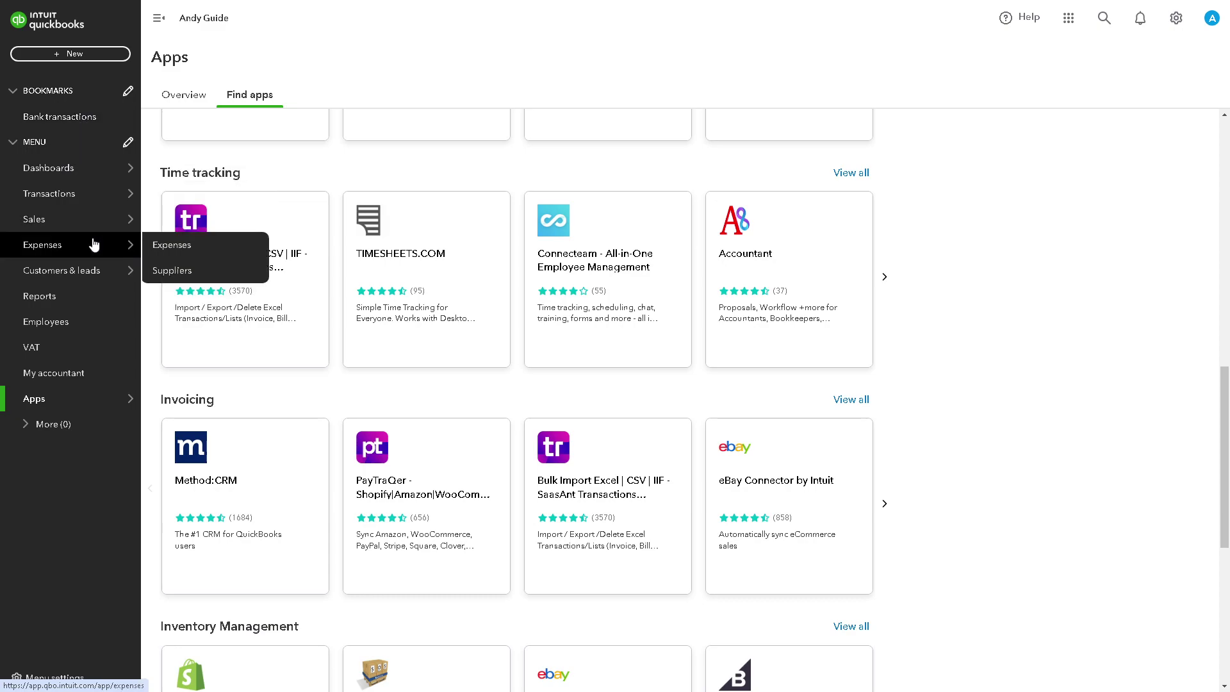
Go from All sales through Invoices and Customers to the eight-item Products & services list
mouse_move(94, 220)
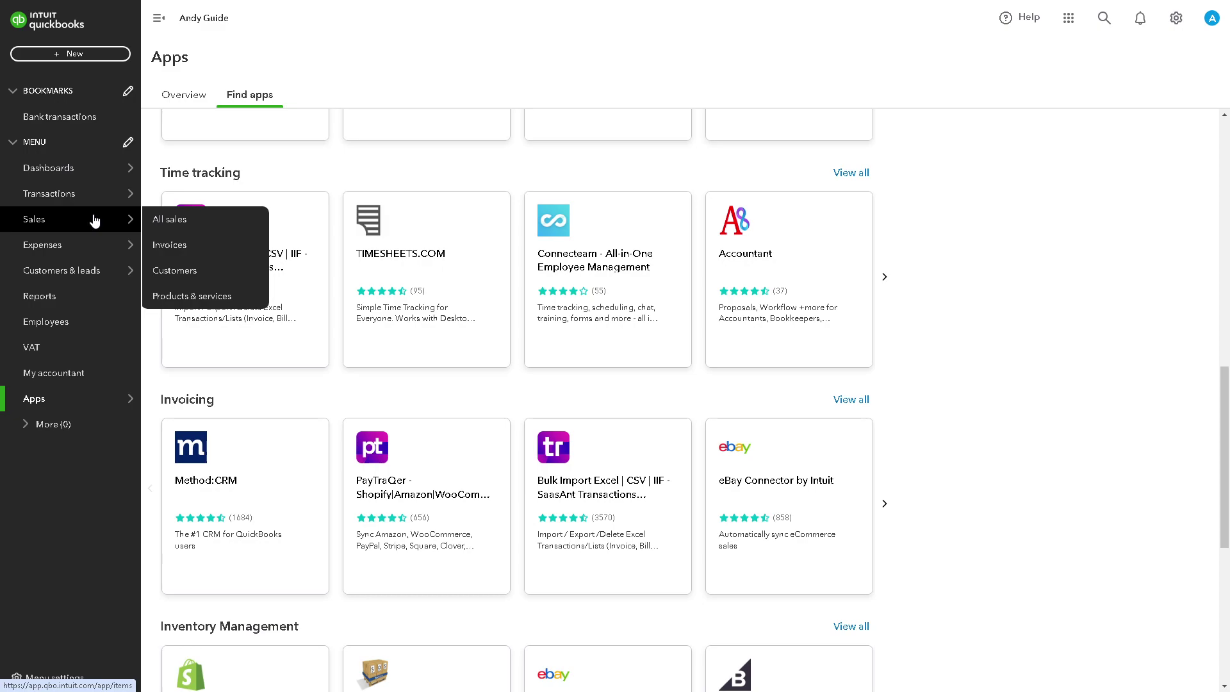
left_click(193, 223)
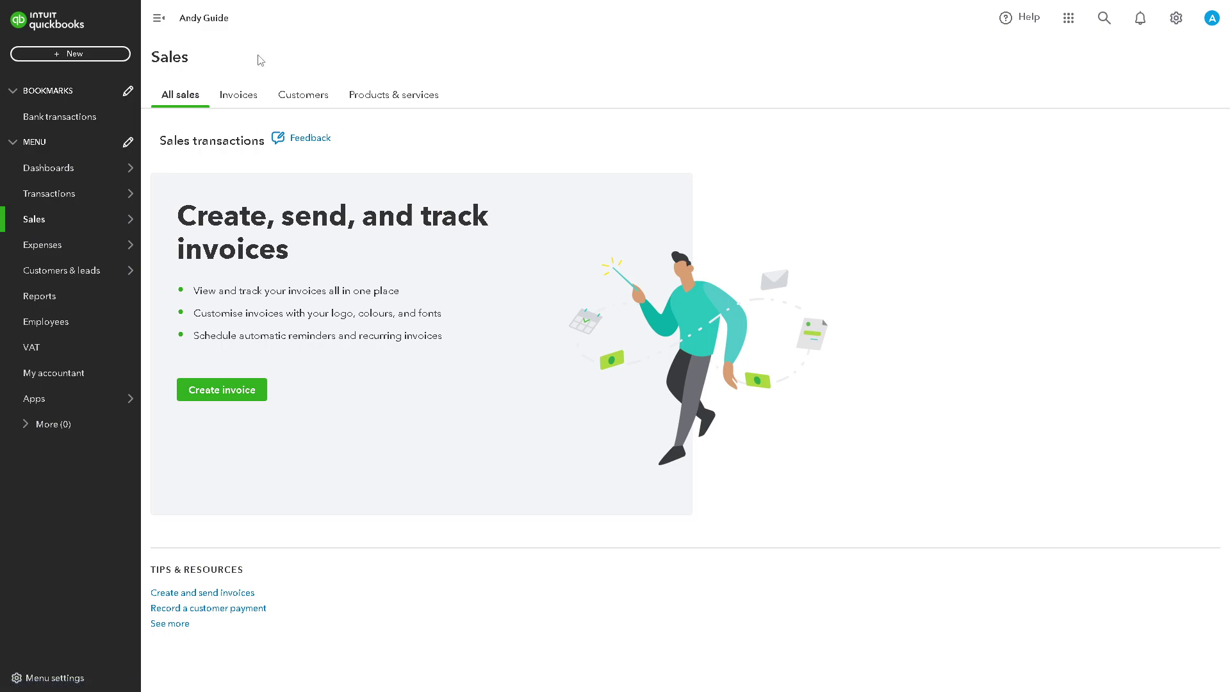
left_click(239, 95)
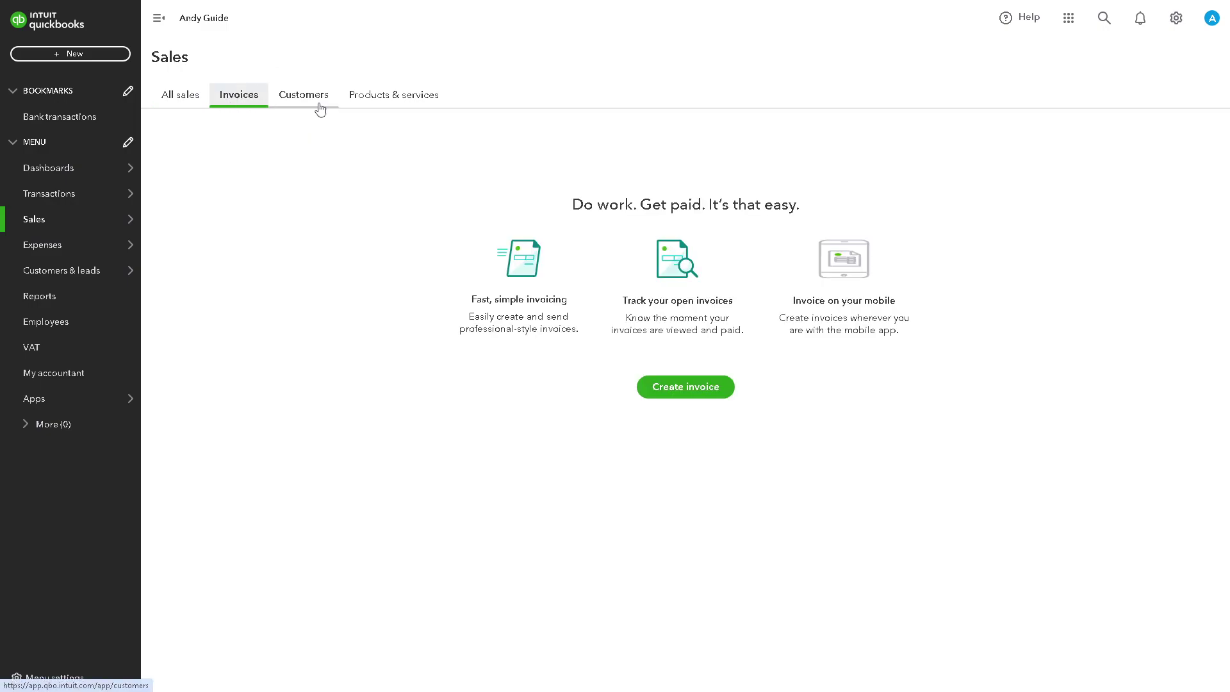
left_click(320, 108)
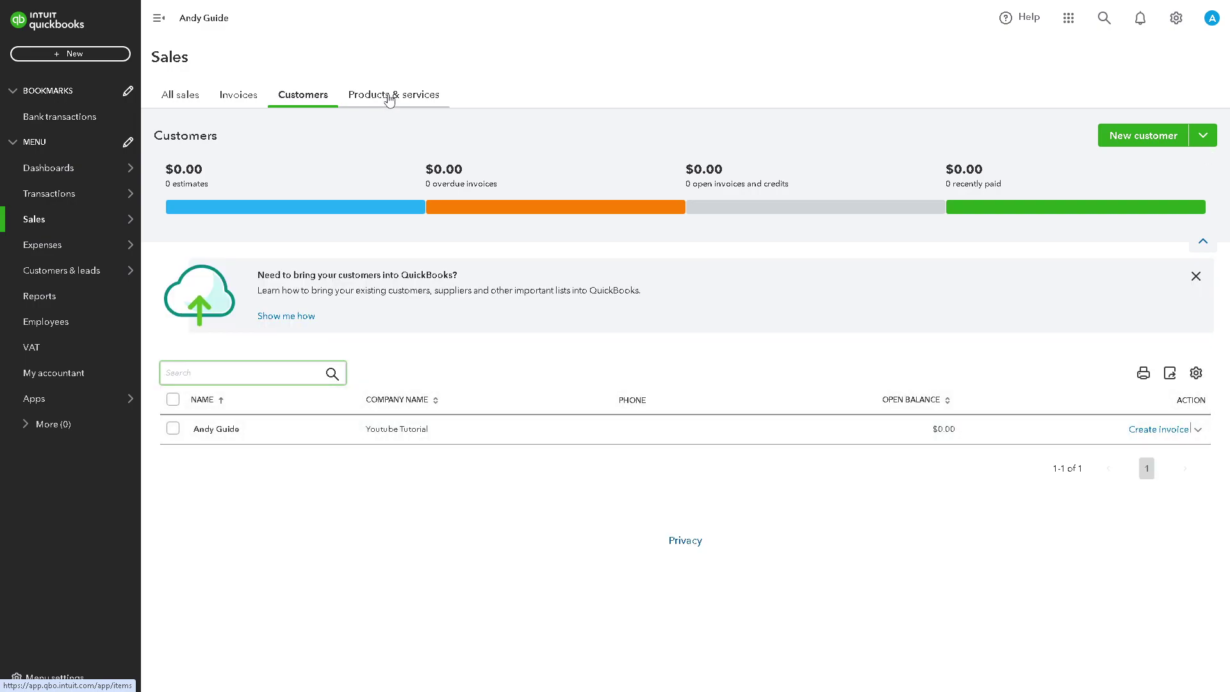
left_click(389, 101)
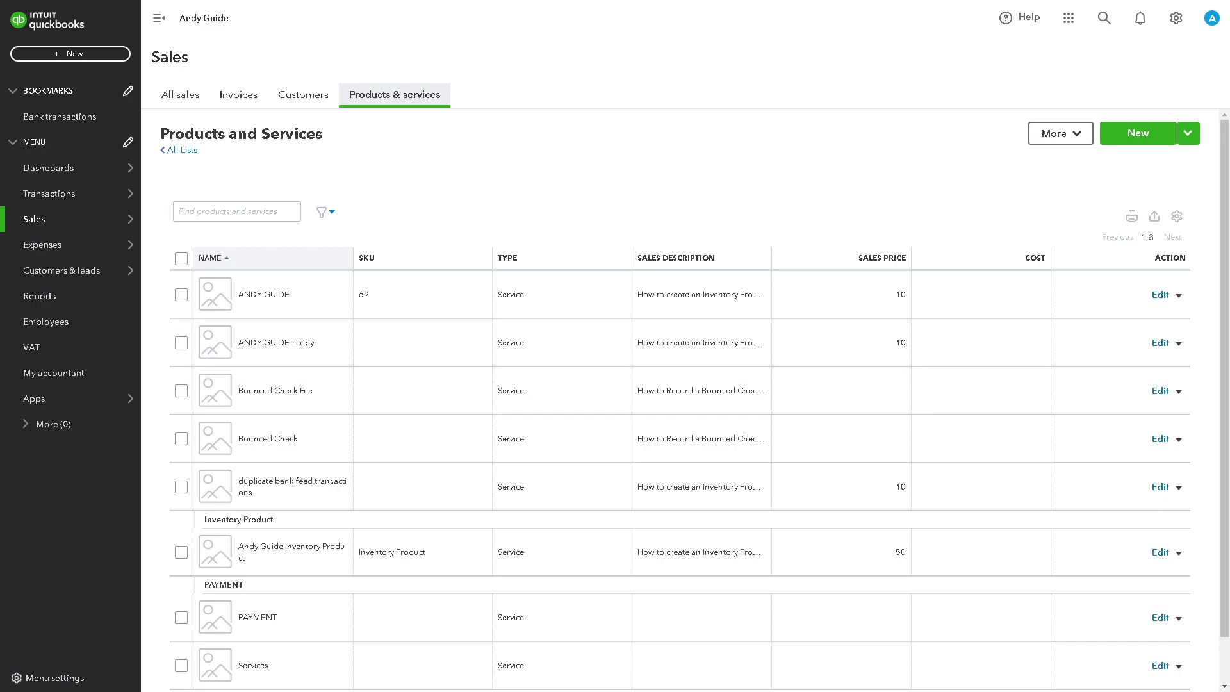
scroll(631, 436, "down", 1)
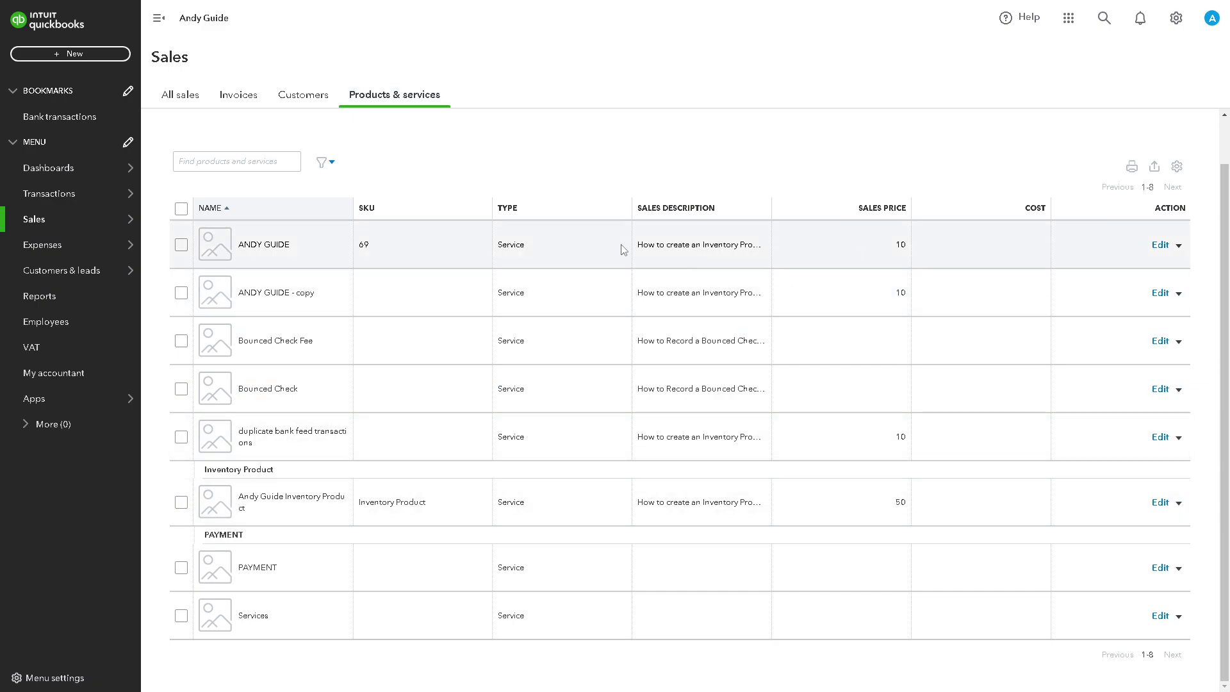
Tick and untick both ANDY GUIDE rows, then view ANDY GUIDE's details without saving changes
left_click(182, 245)
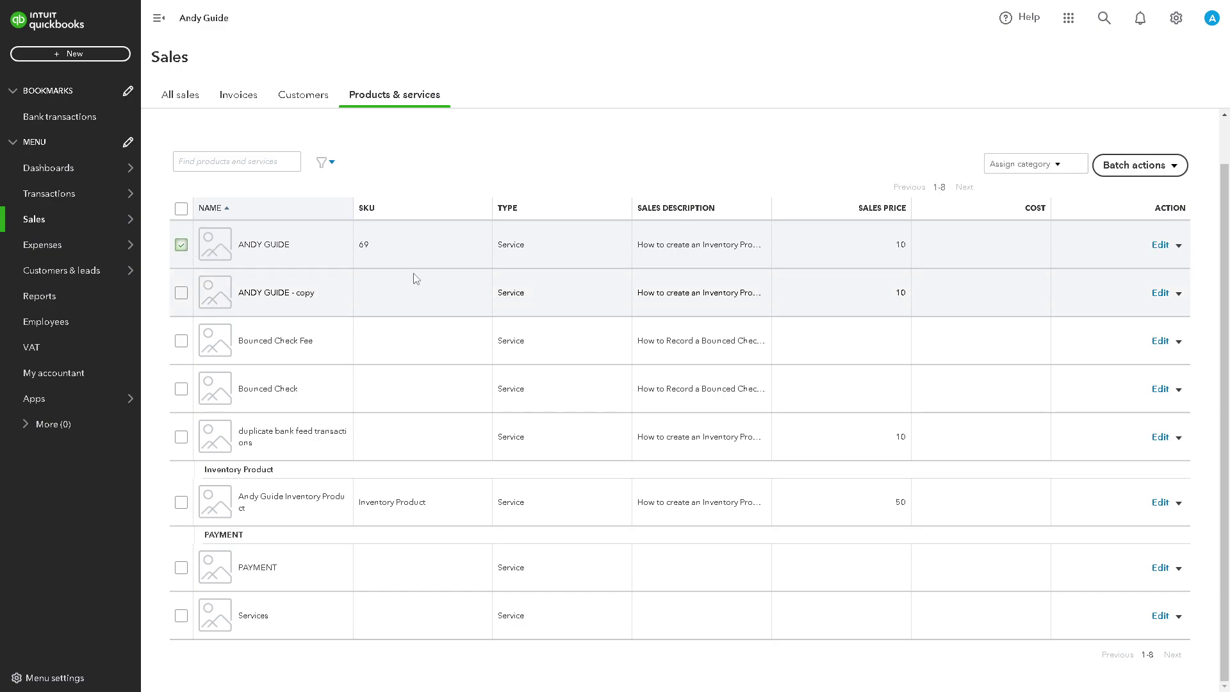
left_click(182, 294)
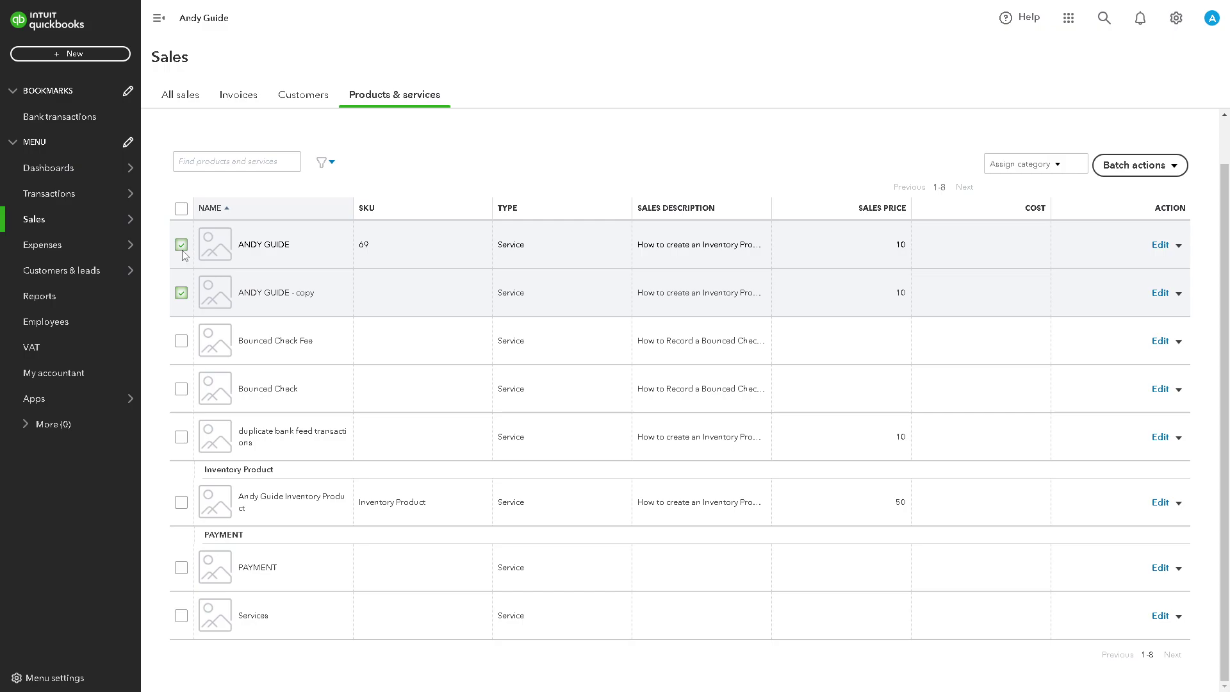
left_click(181, 245)
left_click(182, 293)
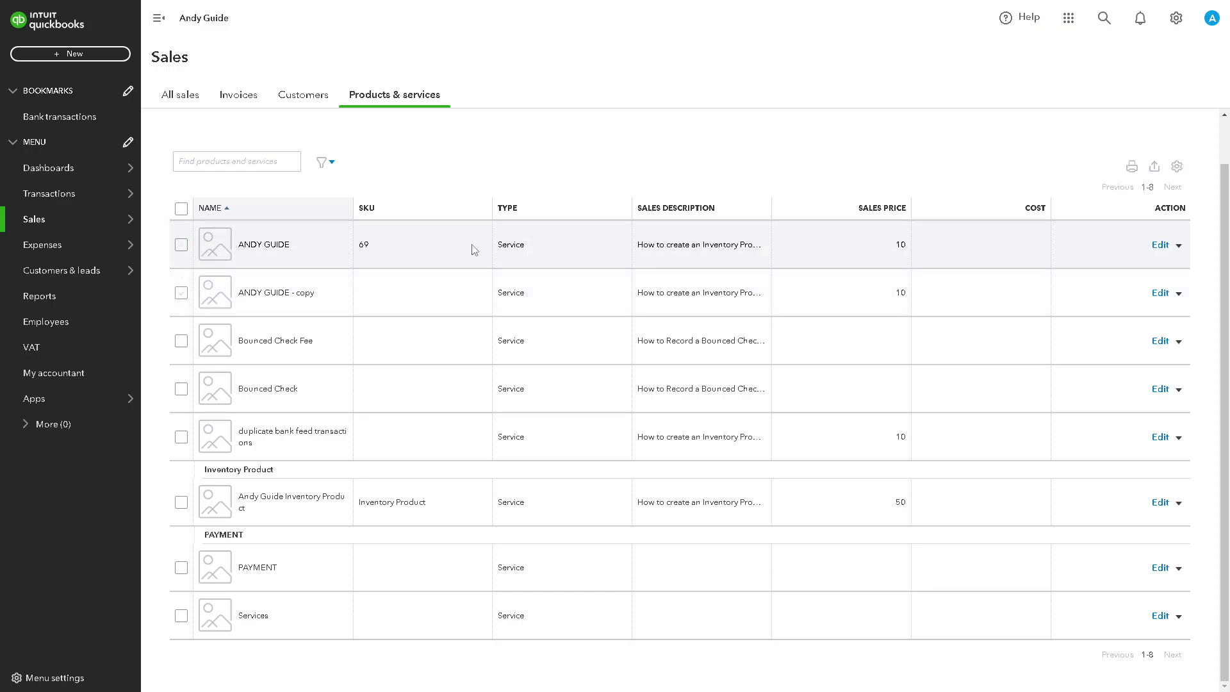
left_click(1158, 246)
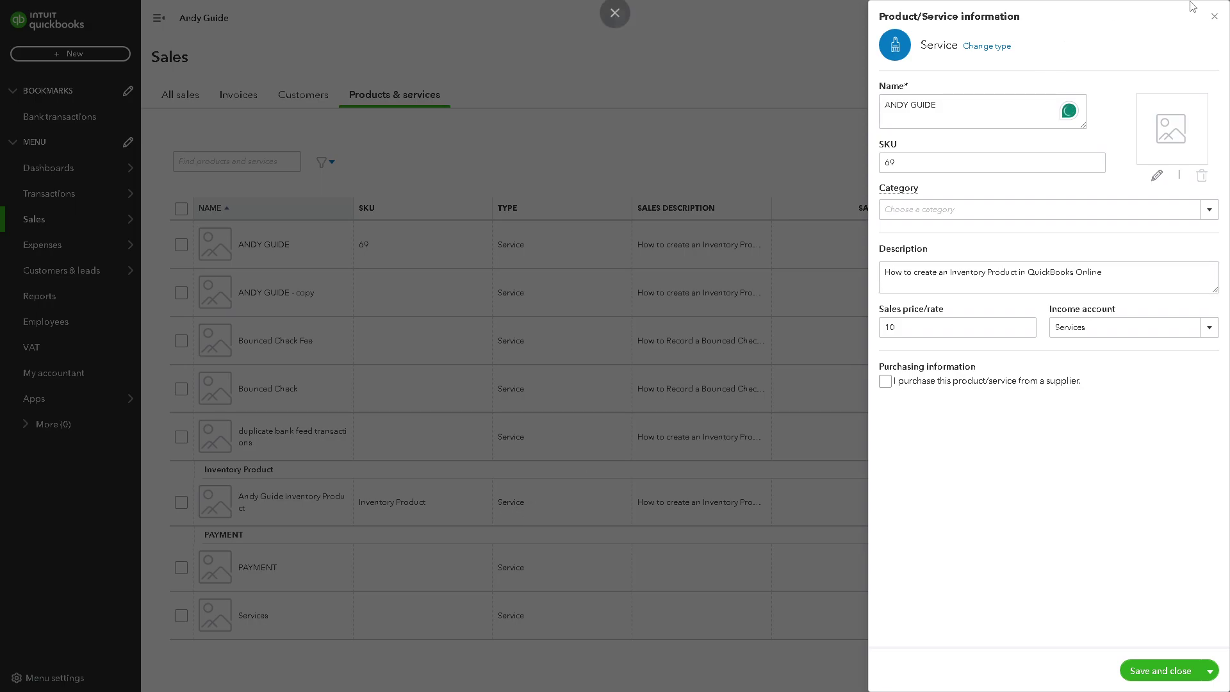
left_click(1214, 16)
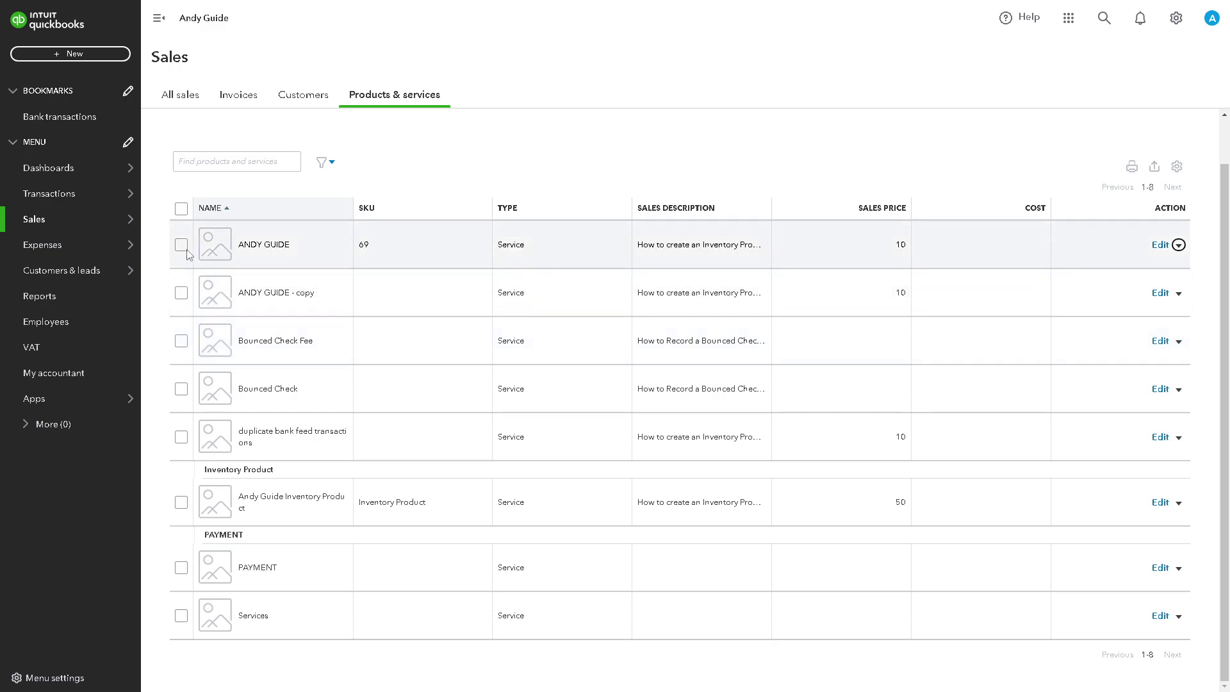
left_click(181, 293)
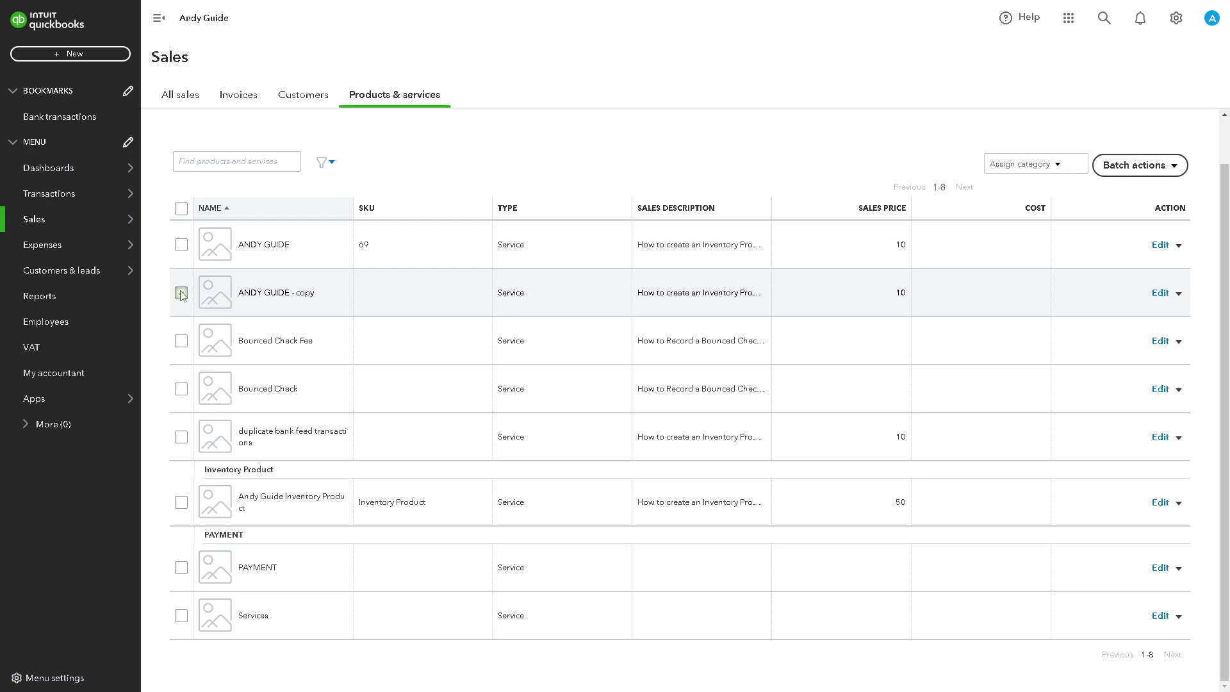
left_click(1179, 296)
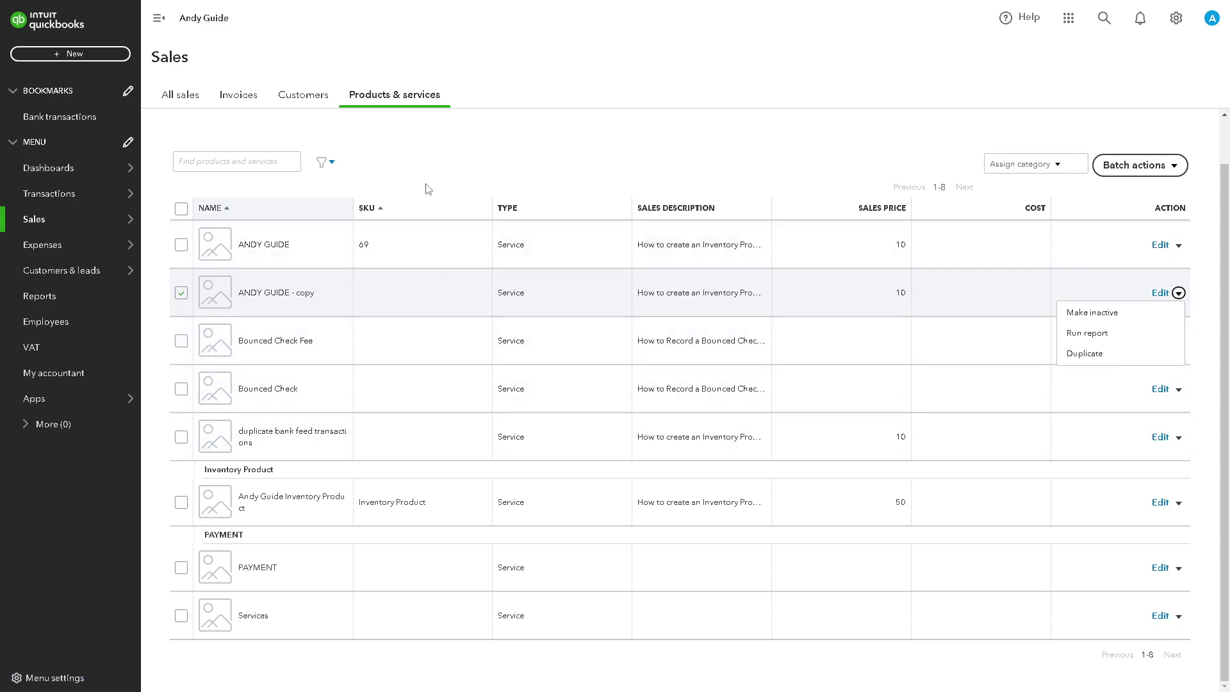
left_click(947, 325)
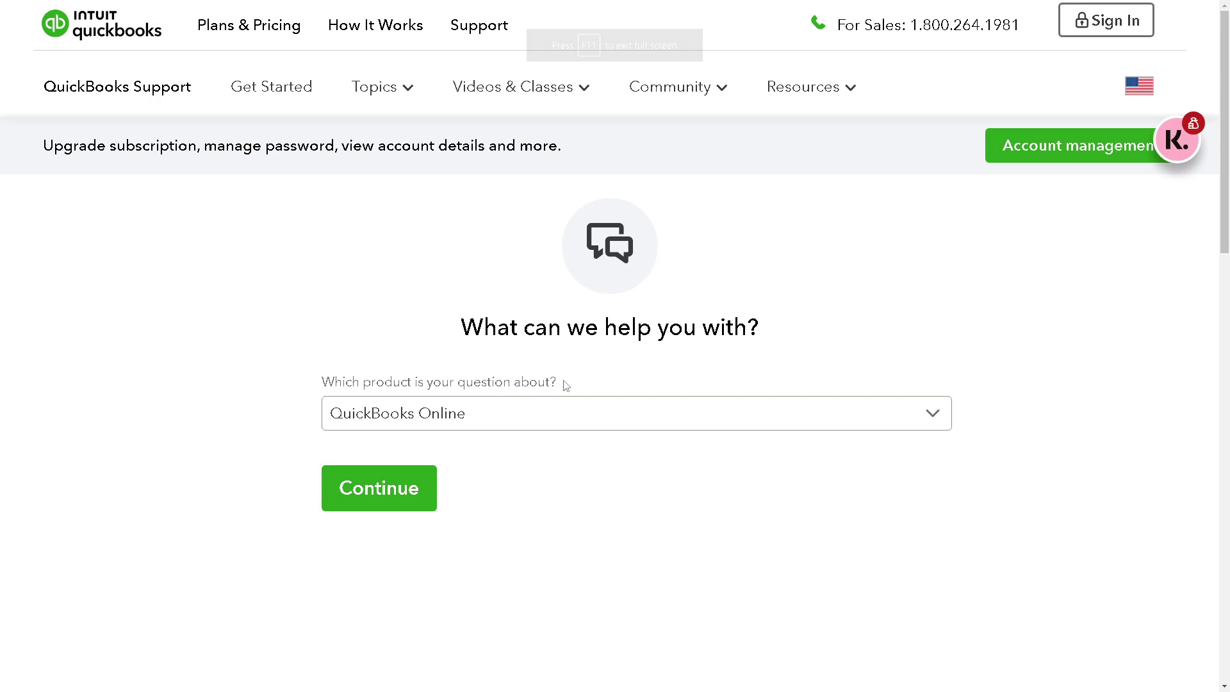
Browse the Support page's product dropdown and leave QuickBooks Online selected
left_click(583, 419)
left_click(574, 461)
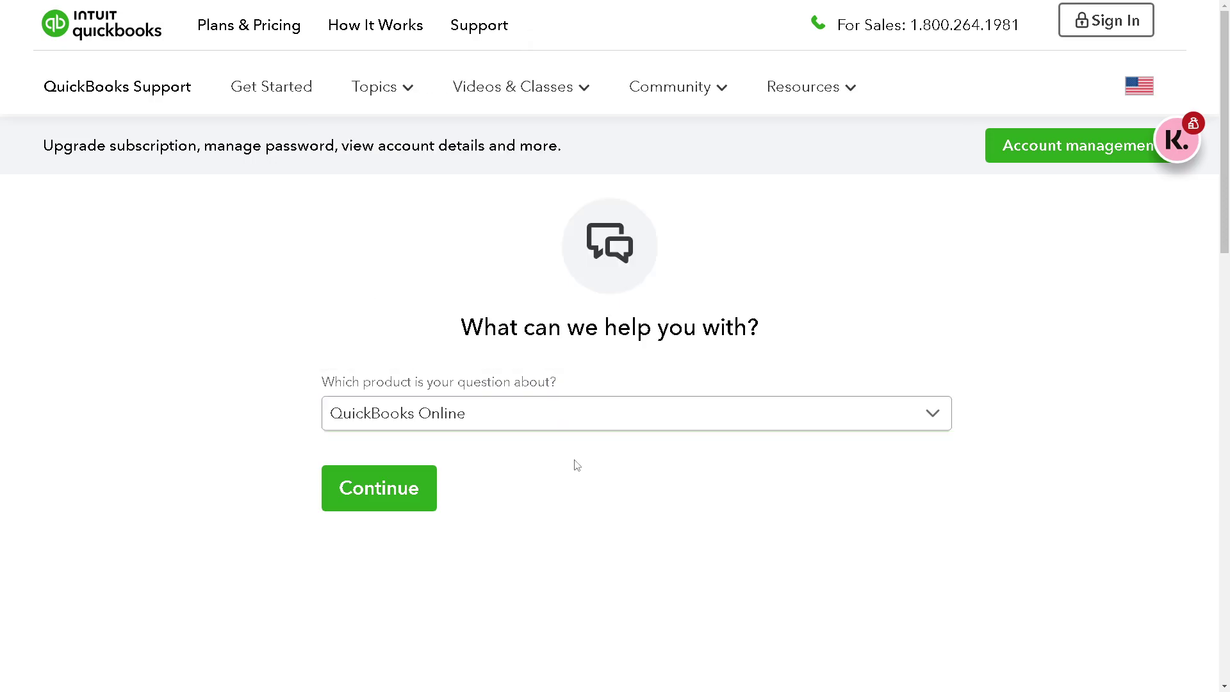
left_click(573, 419)
scroll(490, 324, "down", 5)
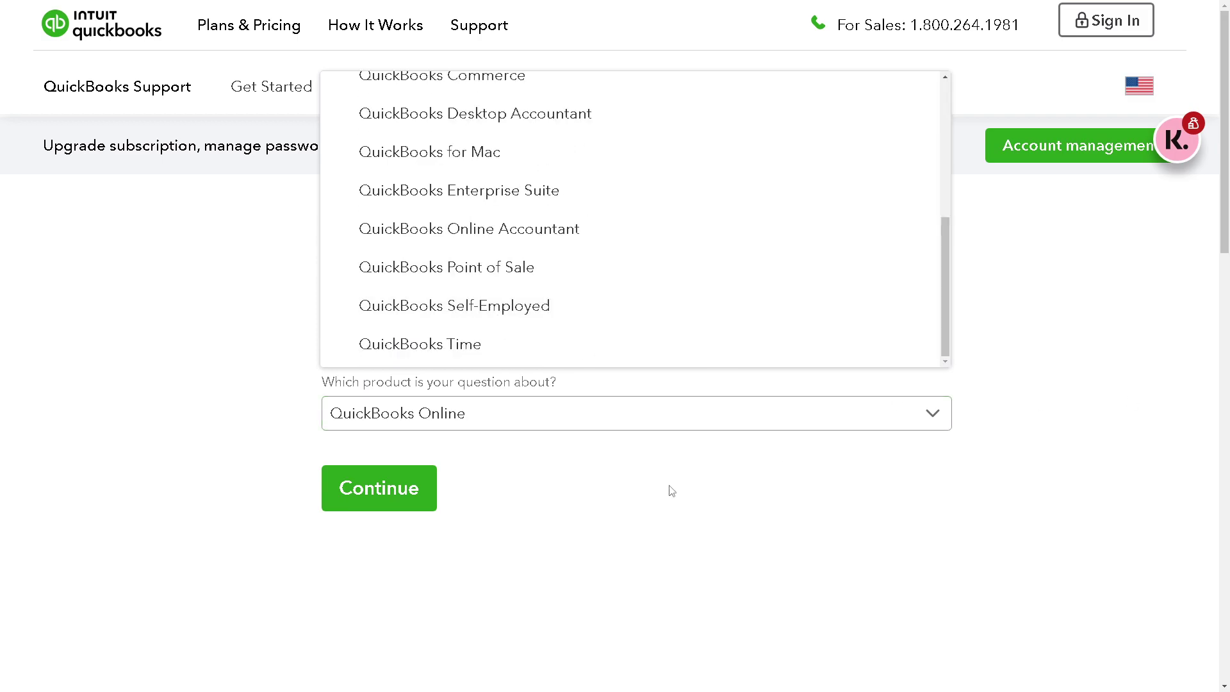
left_click(615, 509)
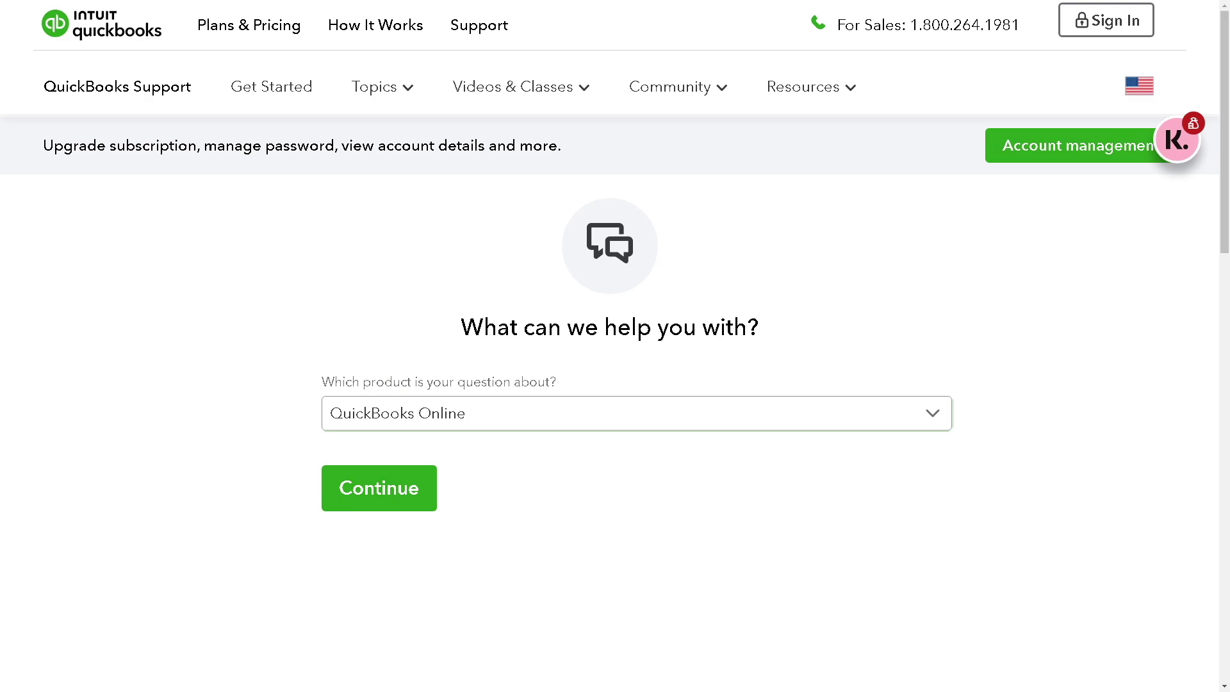
mouse_move(942, 35)
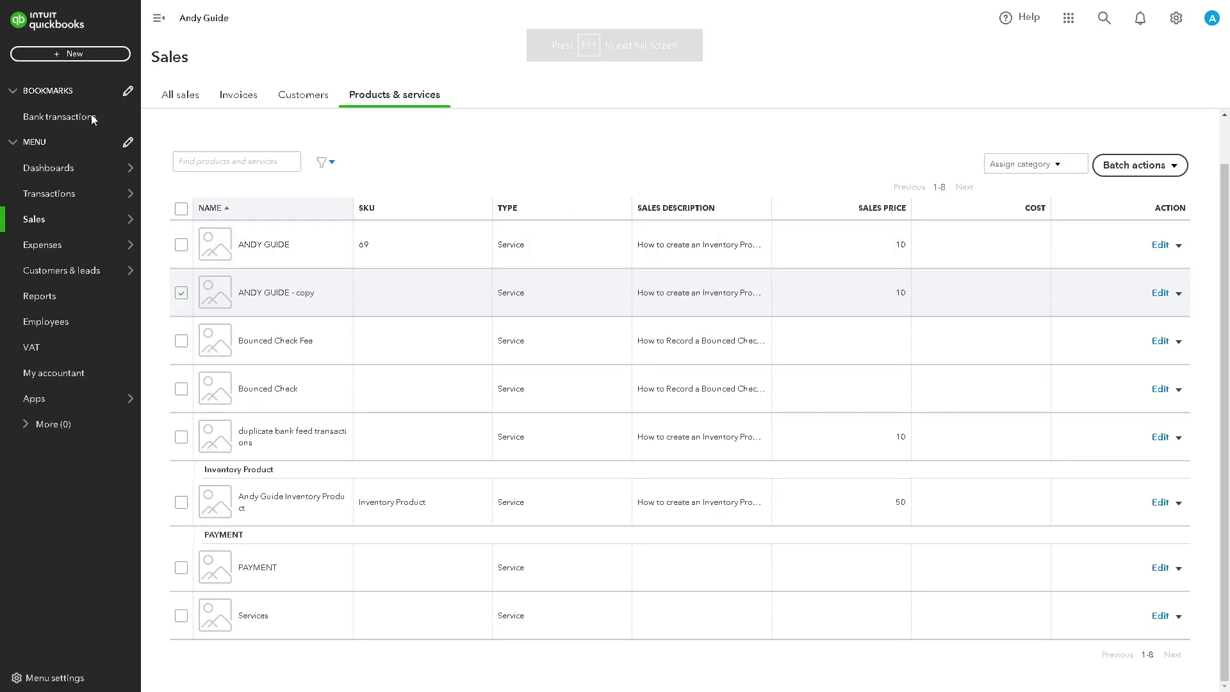
Go to Bank transactions and switch to its Recurring transactions tab
left_click(36, 118)
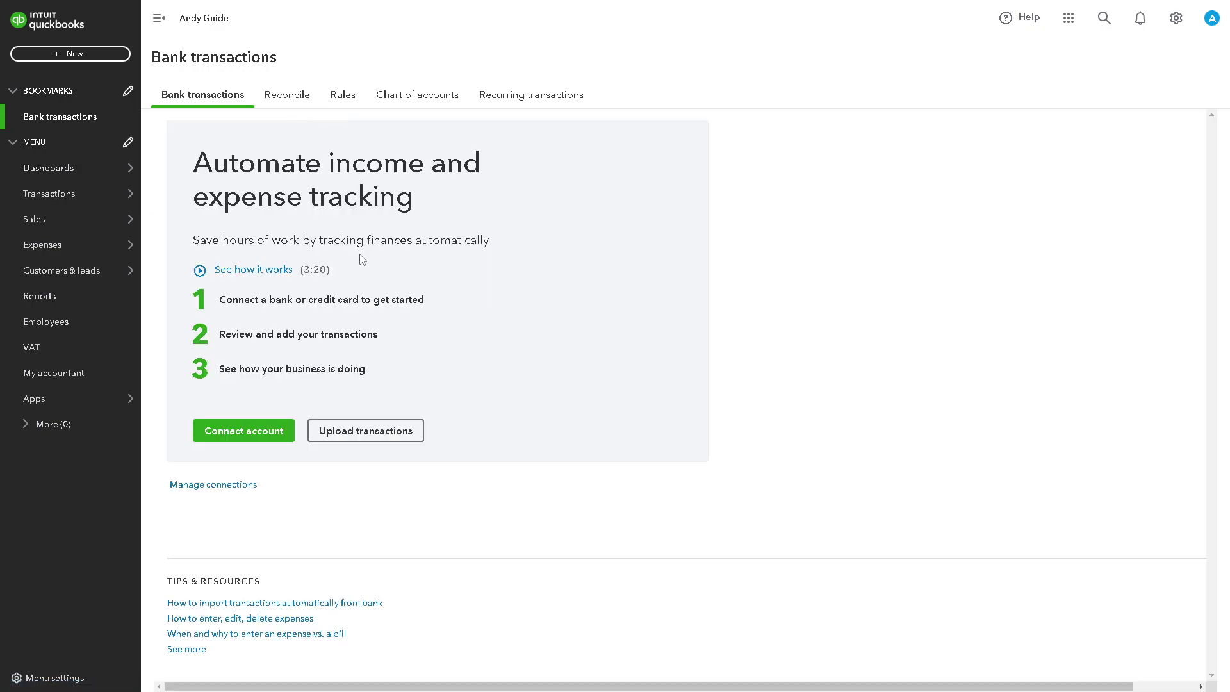
left_click(522, 98)
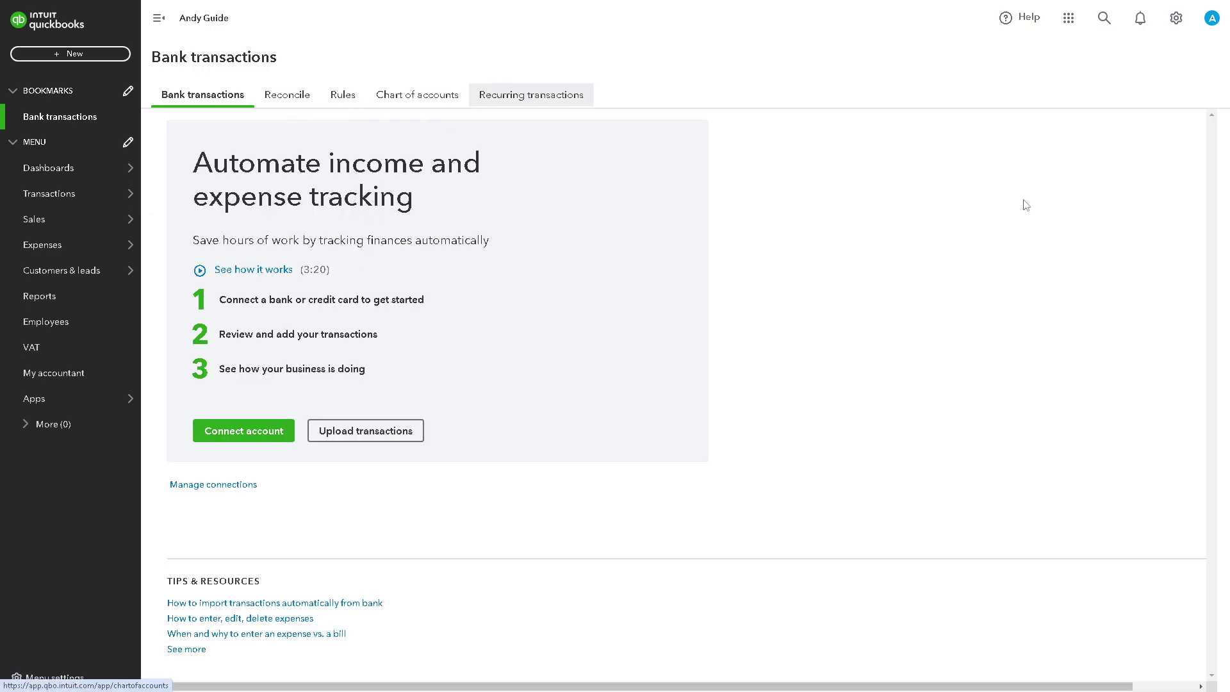